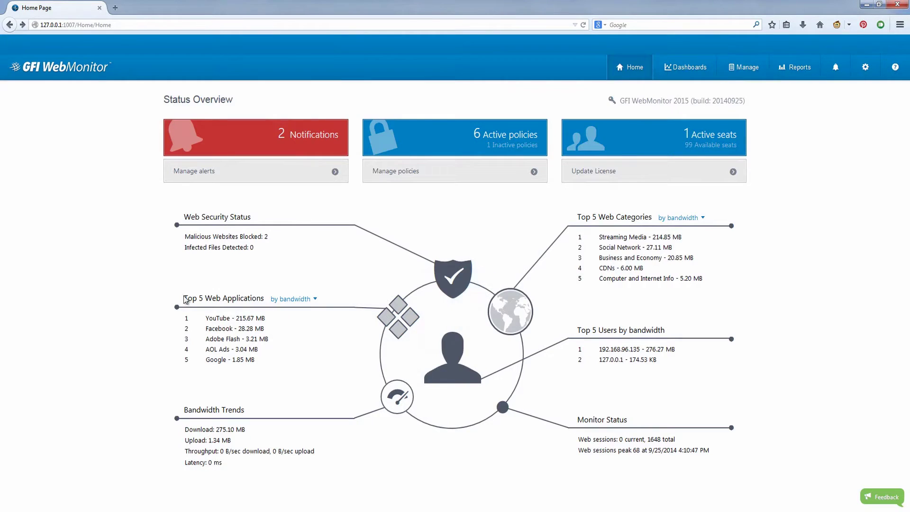
# Highlight Home's top web applications (YouTube 215.67 MB) and top five categories (Streaming Media 214.85 MB)
pyautogui.moveTo(205, 317); pyautogui.dragTo(210, 322)
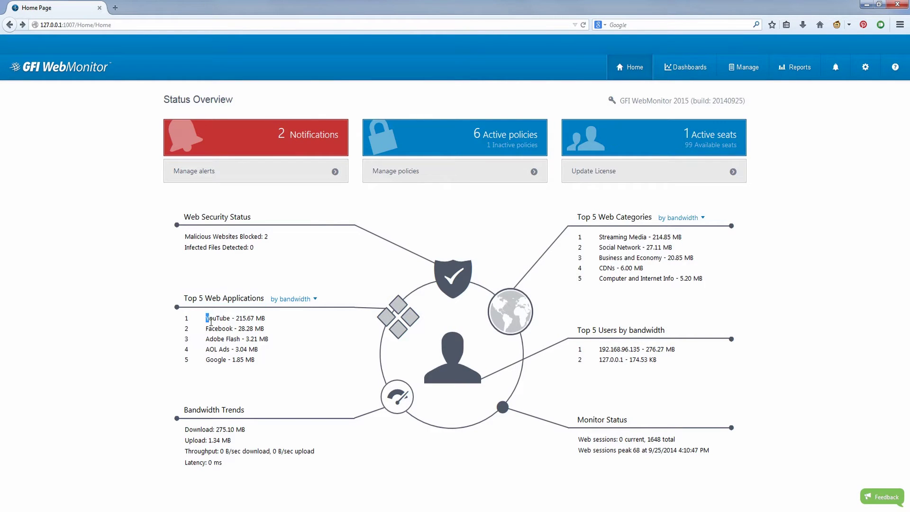
pyautogui.click(279, 344)
pyautogui.moveTo(616, 238); pyautogui.dragTo(705, 277)
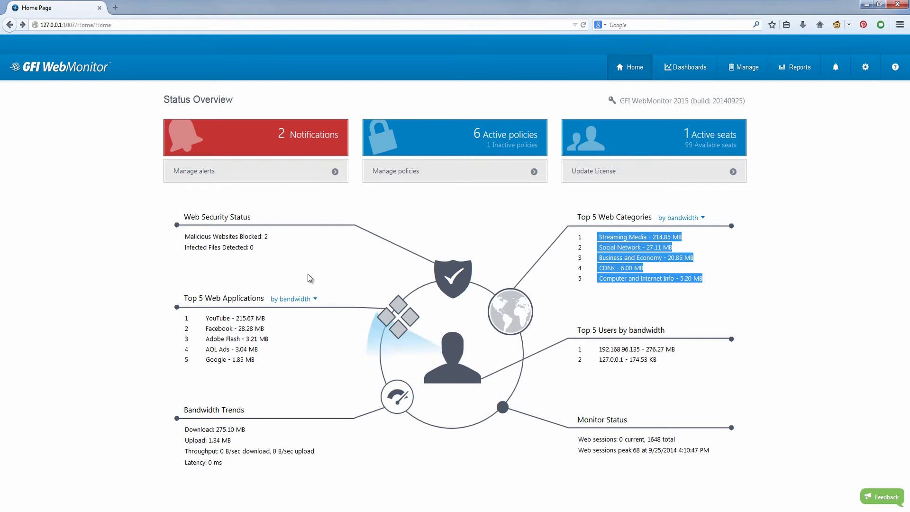
pyautogui.click(466, 291)
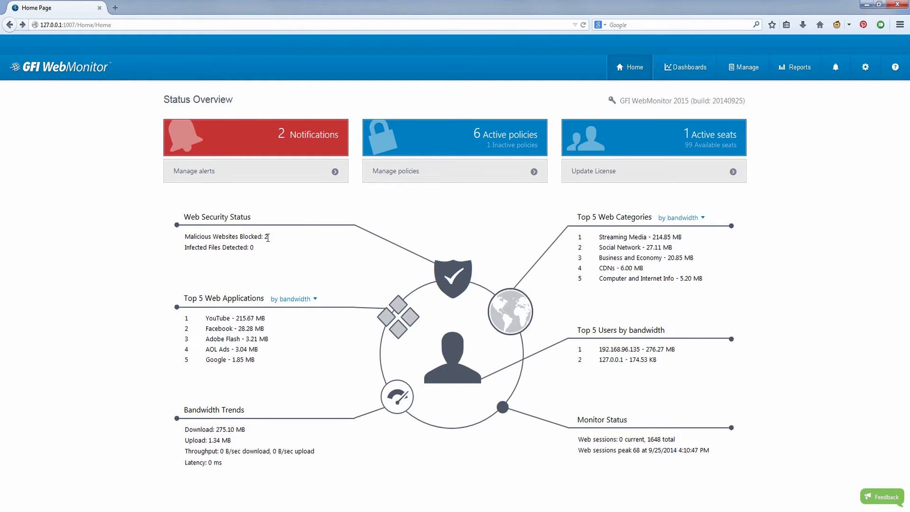
# Filter the Bandwidth dashboard to Streaming Media, then to YouTube, and list the users behind it
pyautogui.moveTo(555, 156); pyautogui.dragTo(573, 160)
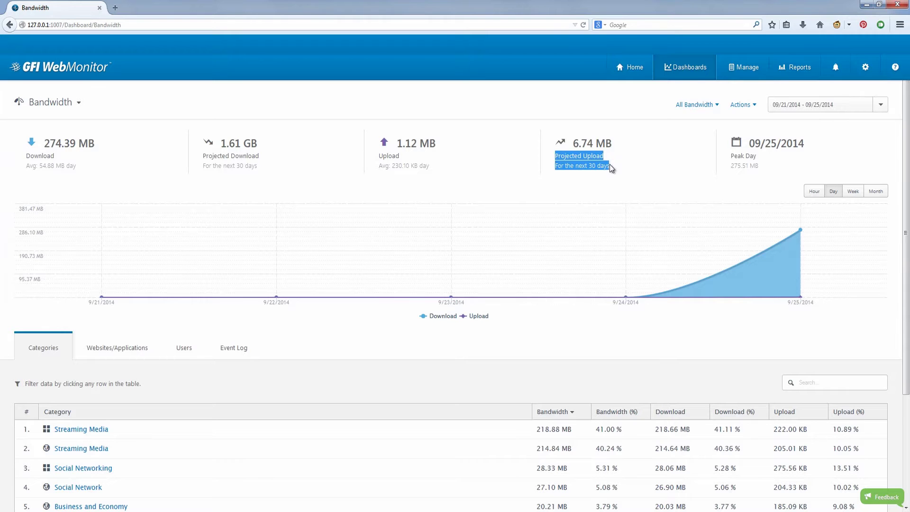
pyautogui.scroll(-2, 467, 228)
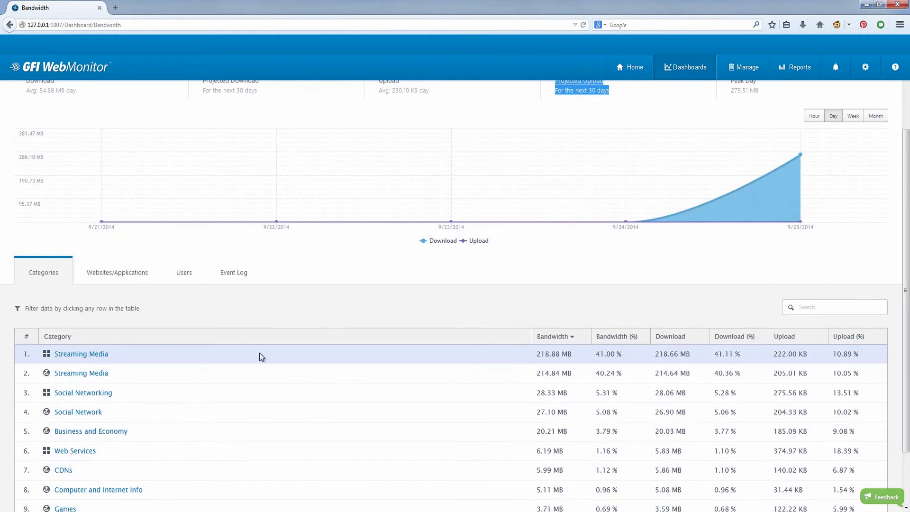
pyautogui.click(100, 355)
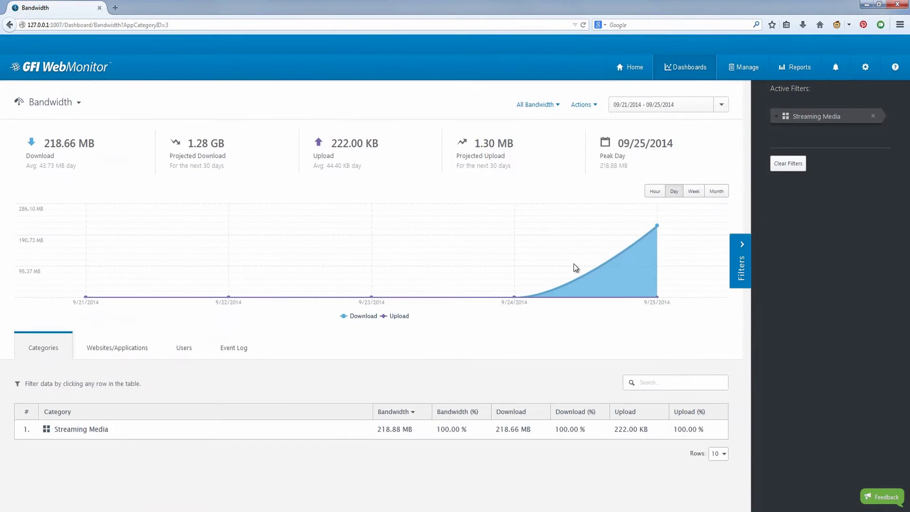
pyautogui.click(112, 354)
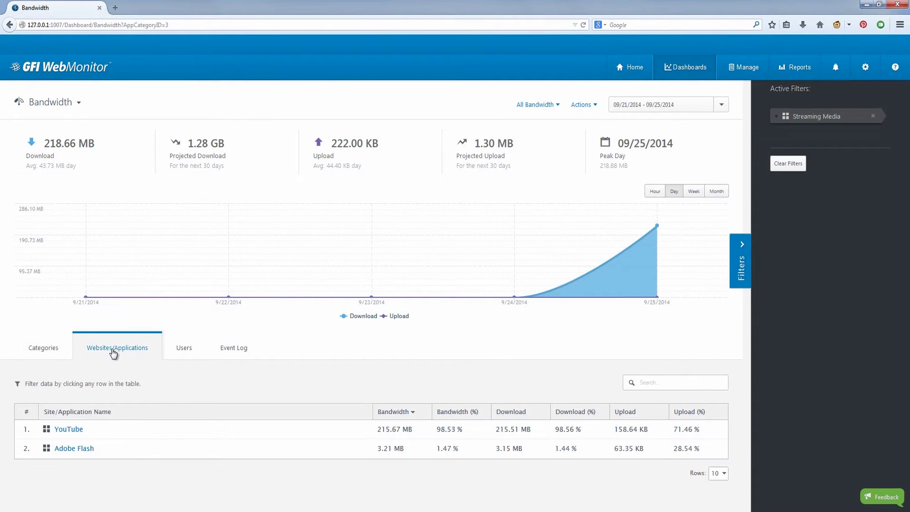
pyautogui.click(69, 430)
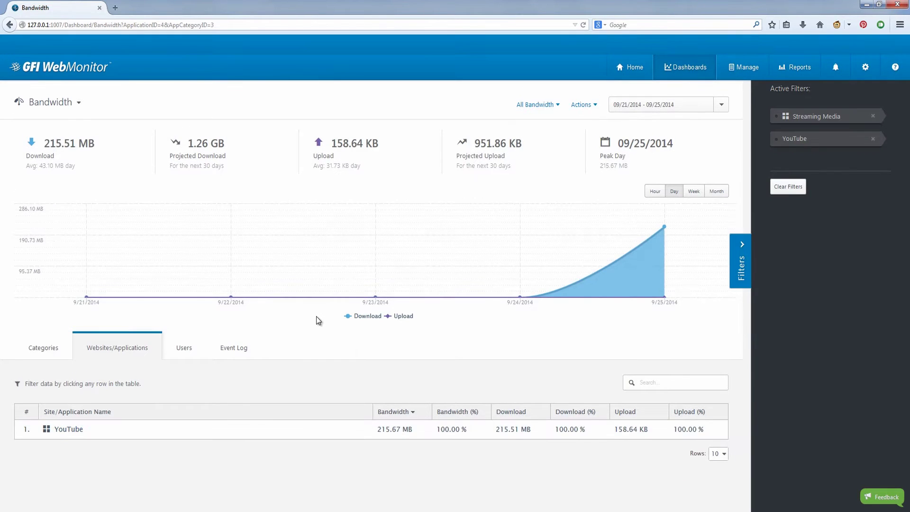
pyautogui.click(180, 352)
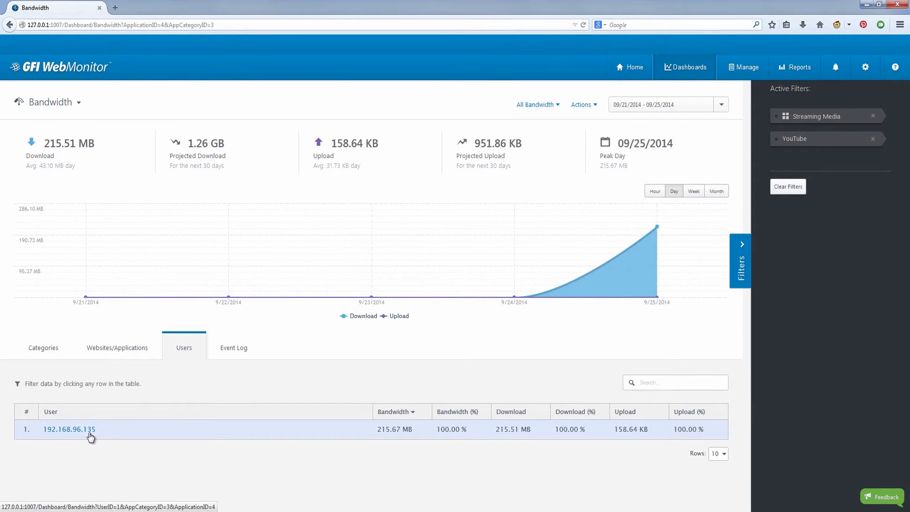
# Show the event log for the filtered traffic on the single day 9/25/2014
pyautogui.click(237, 353)
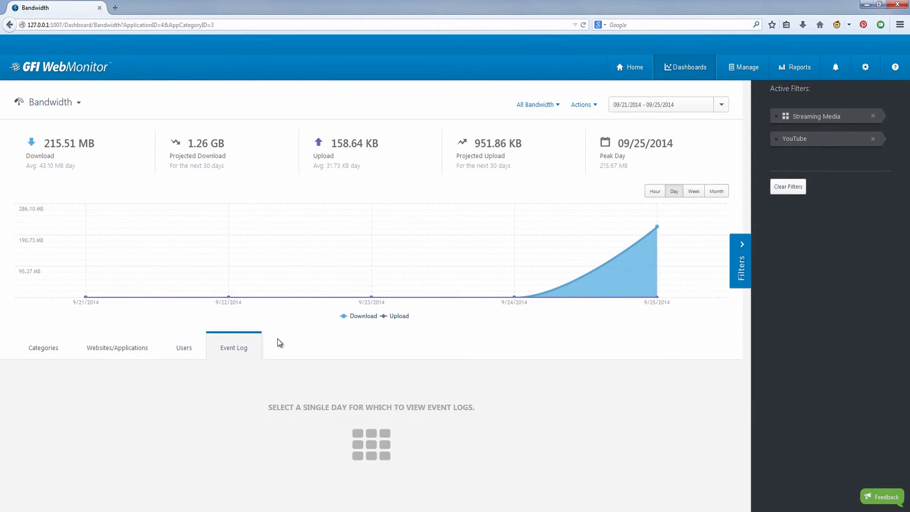
pyautogui.click(721, 107)
pyautogui.click(685, 228)
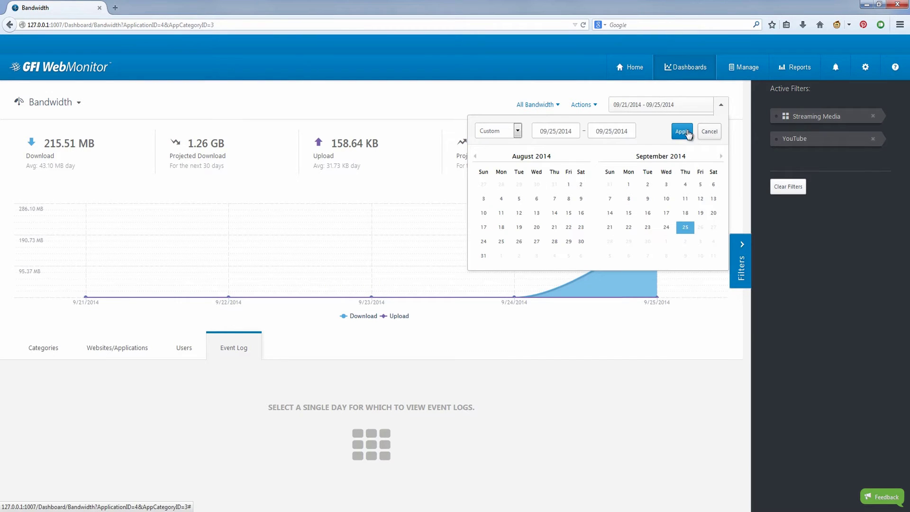
pyautogui.click(681, 132)
pyautogui.scroll(-3, 426, 293)
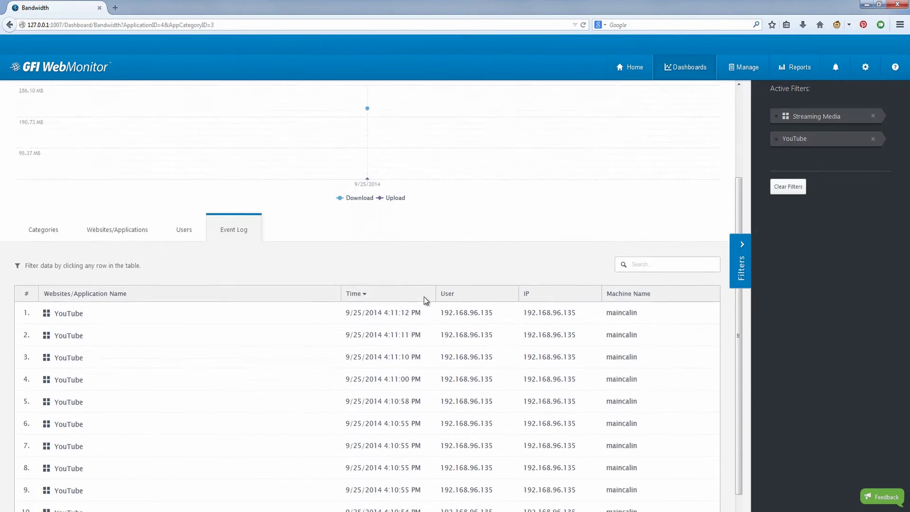
# Switch to the Activity dashboard and clear all of its filters
pyautogui.scroll(3, 426, 332)
pyautogui.click(693, 71)
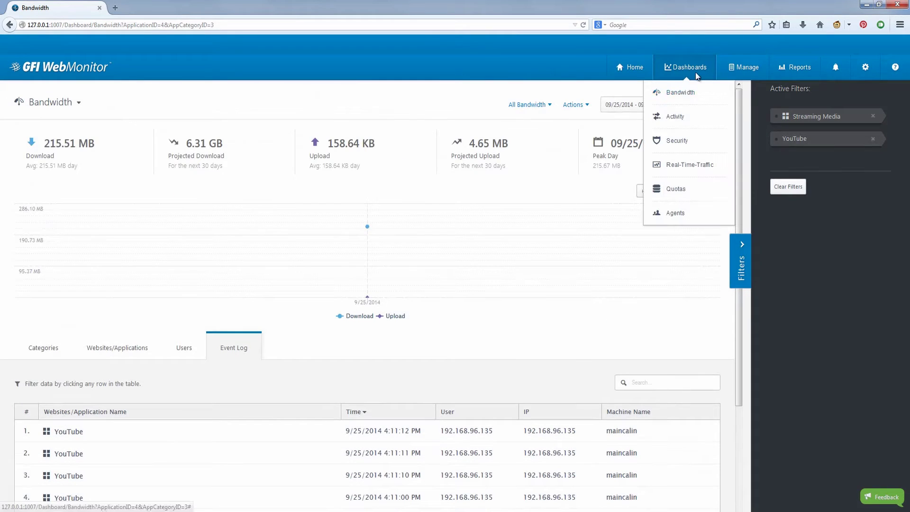
pyautogui.click(673, 118)
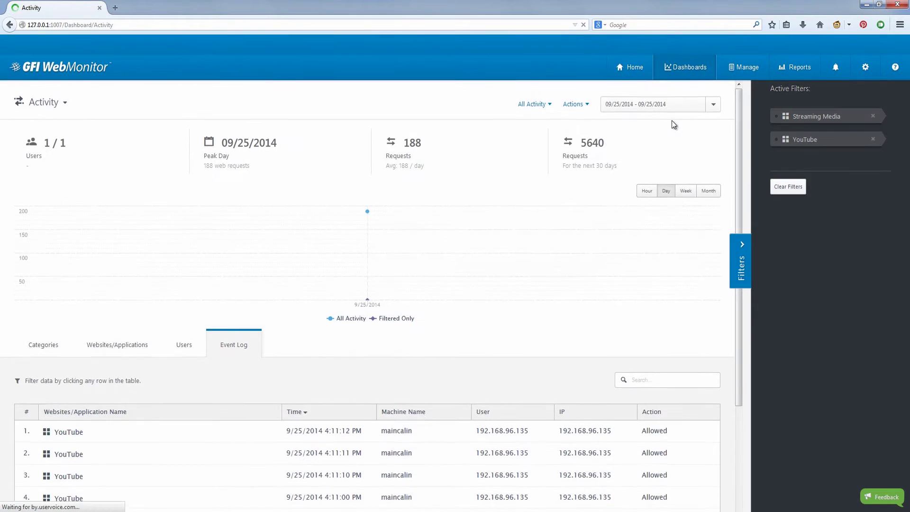
pyautogui.click(774, 186)
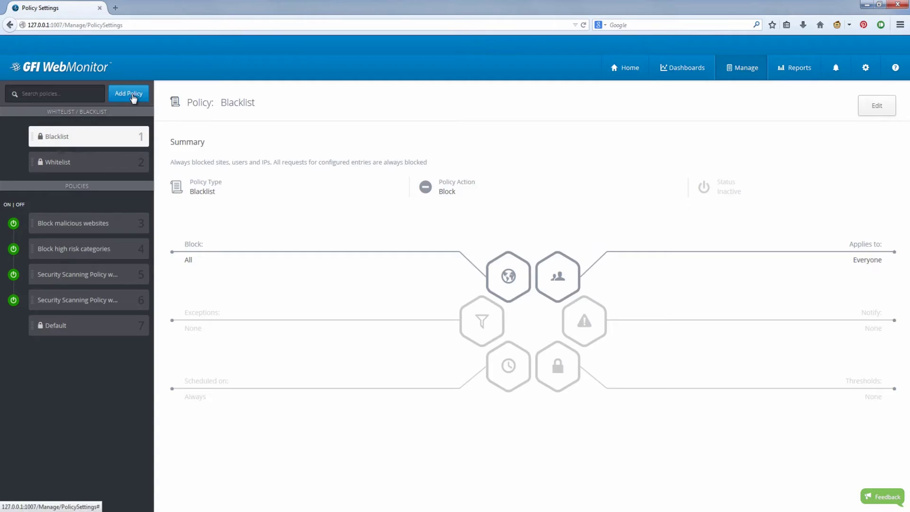
# Create a new policy named Policy#1 with its action set to Block
pyautogui.click(132, 93)
pyautogui.click(246, 100)
pyautogui.write('Policy#1')
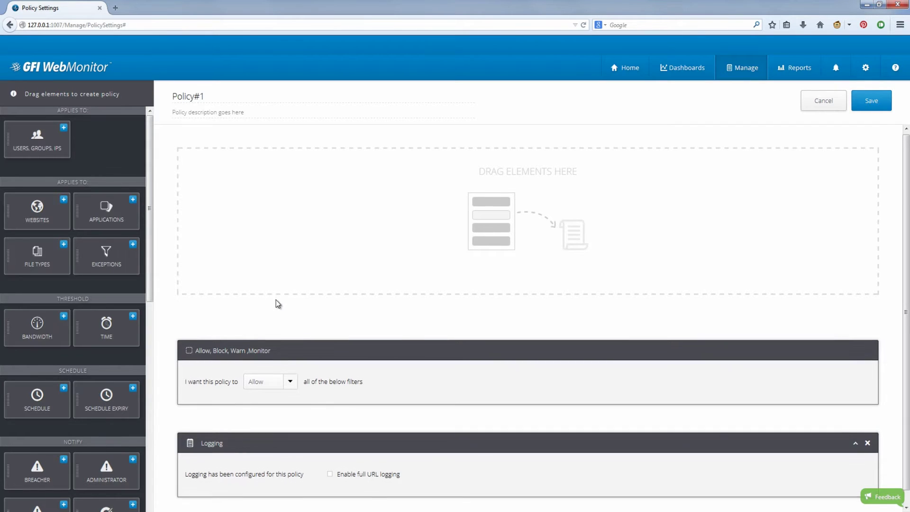
pyautogui.scroll(-1, 285, 336)
pyautogui.click(290, 368)
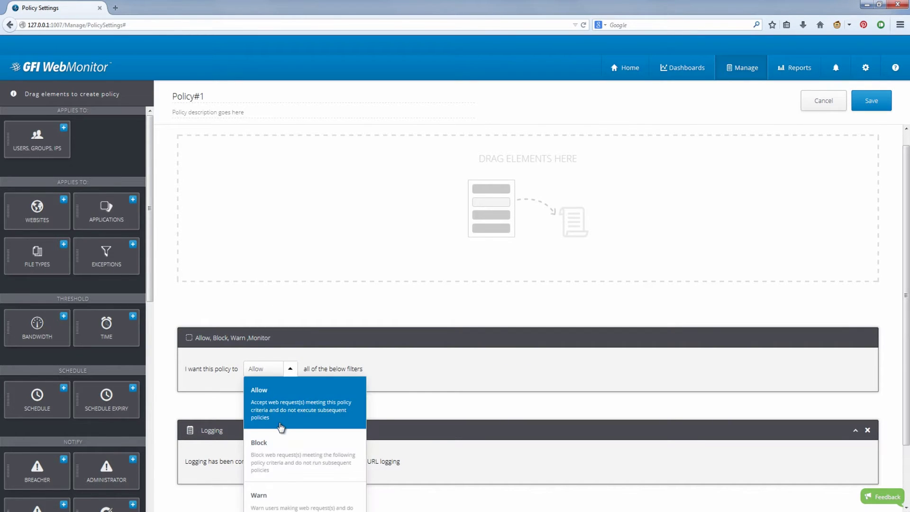
pyautogui.click(289, 465)
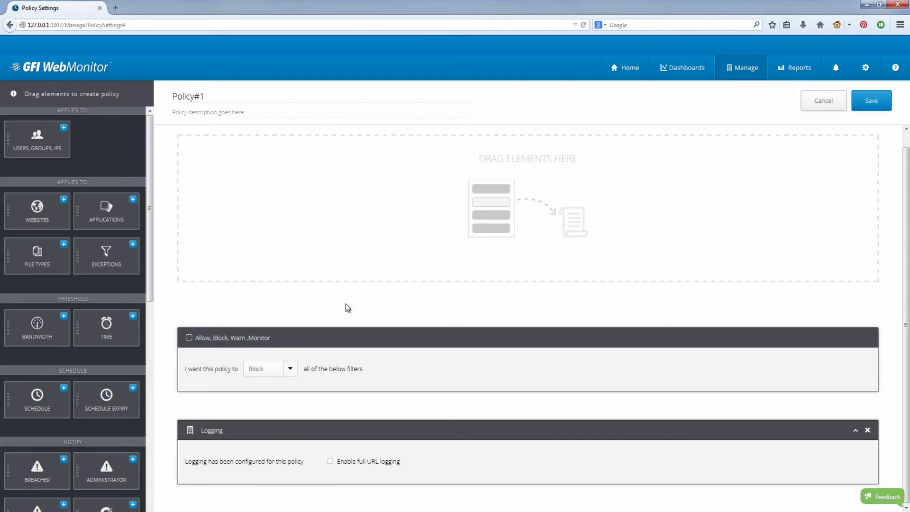
# Add a Users, Groups, IPs condition and pick the Marketing group
pyautogui.moveTo(41, 141); pyautogui.dragTo(237, 189)
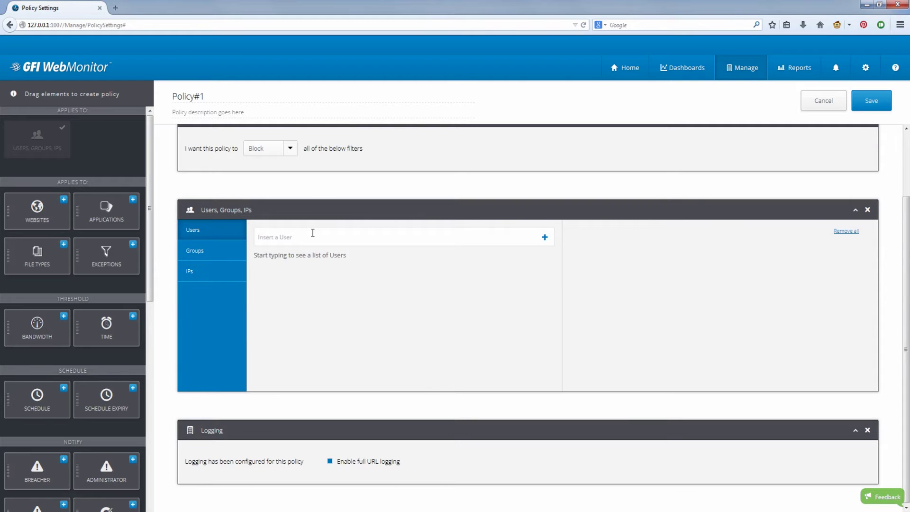
pyautogui.click(313, 233)
pyautogui.write('mark')
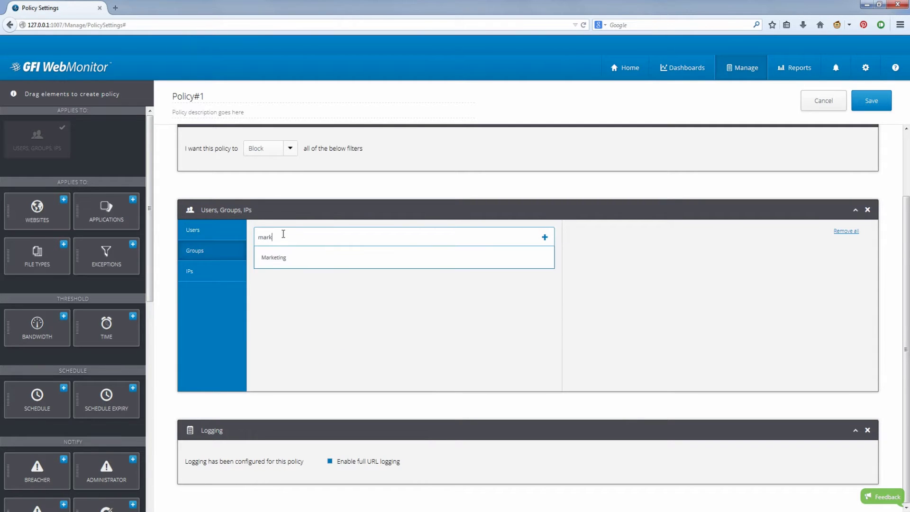
pyautogui.click(283, 252)
# Add Marketing and the four Productivity Loss categories: Social Network, Dating, Games, Pay to Surf
pyautogui.click(544, 237)
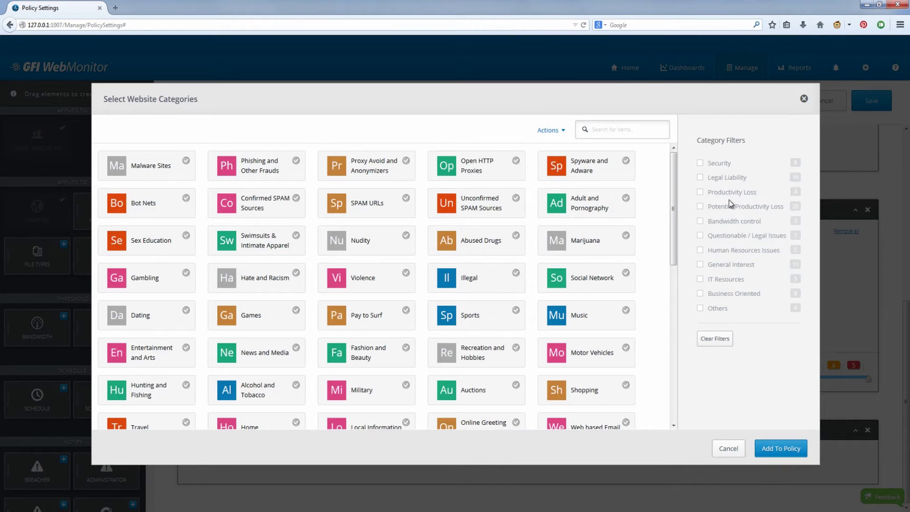
pyautogui.click(729, 193)
pyautogui.click(361, 166)
pyautogui.click(800, 451)
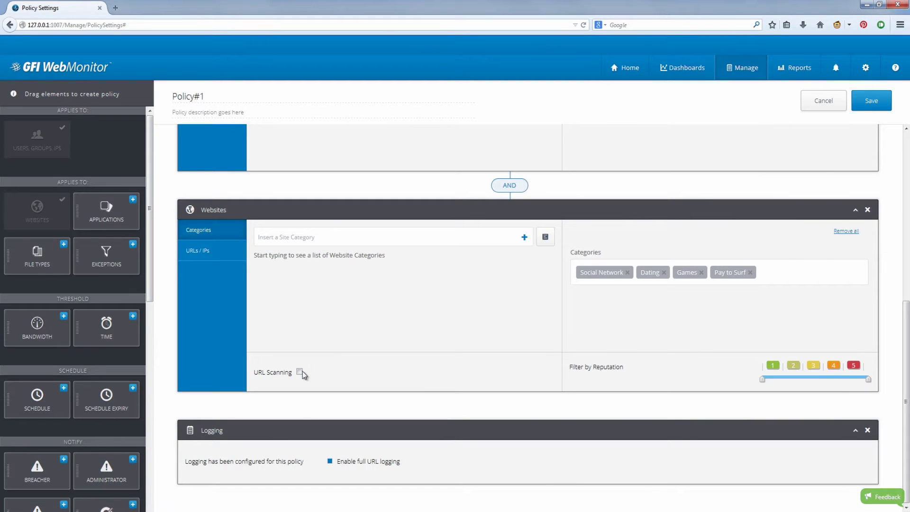
# Add an Applications condition covering Facebook and Facebook Apps
pyautogui.moveTo(107, 209); pyautogui.dragTo(260, 396)
pyautogui.click(210, 250)
pyautogui.click(291, 236)
pyautogui.write('face')
pyautogui.click(285, 256)
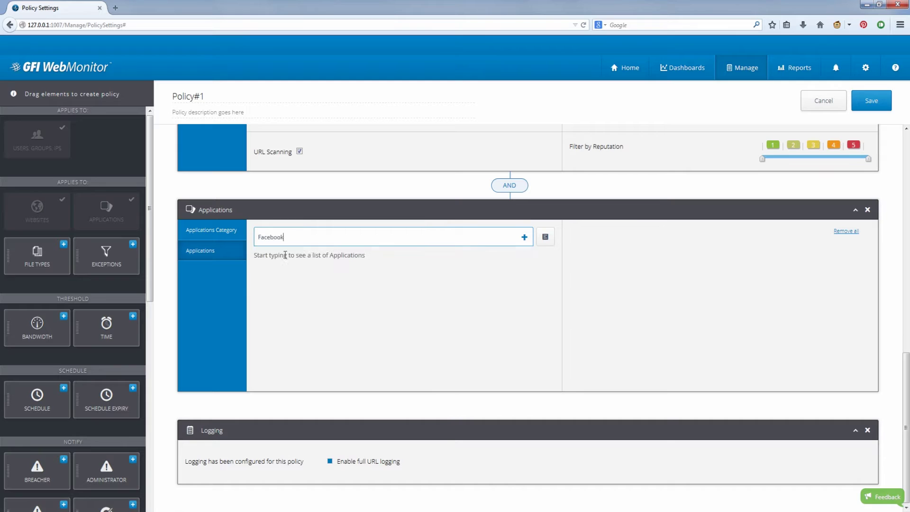
pyautogui.click(522, 241)
pyautogui.write('facebook')
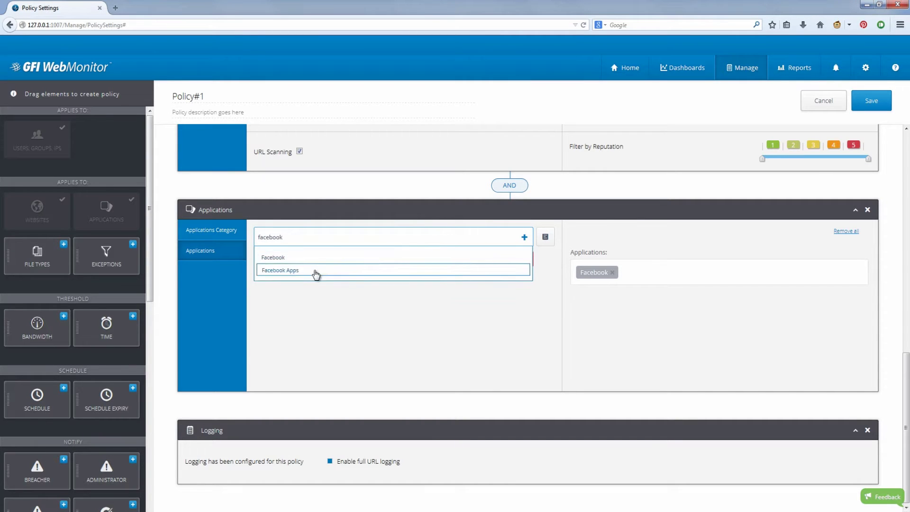
pyautogui.click(315, 271)
pyautogui.click(524, 238)
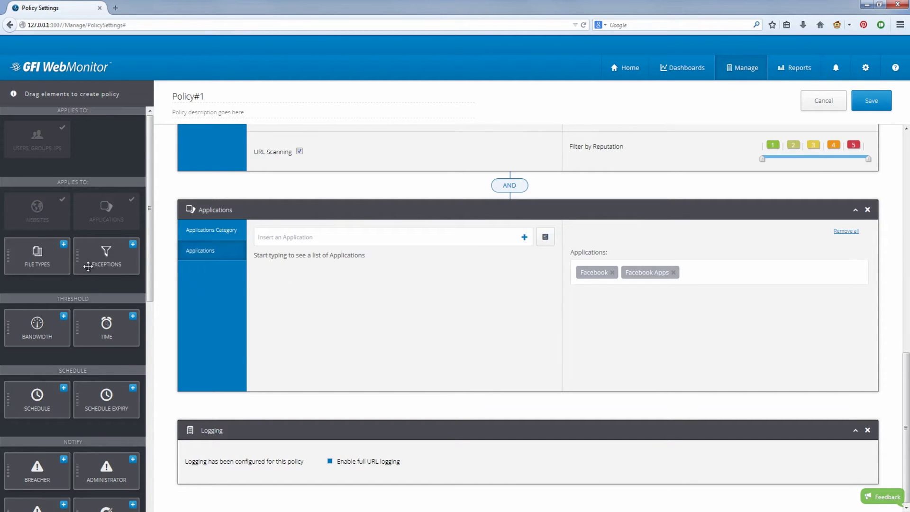
# Add an Application Type file-type rule and a 500 MB per Day bandwidth cap to Policy#1
pyautogui.moveTo(71, 264); pyautogui.dragTo(263, 409)
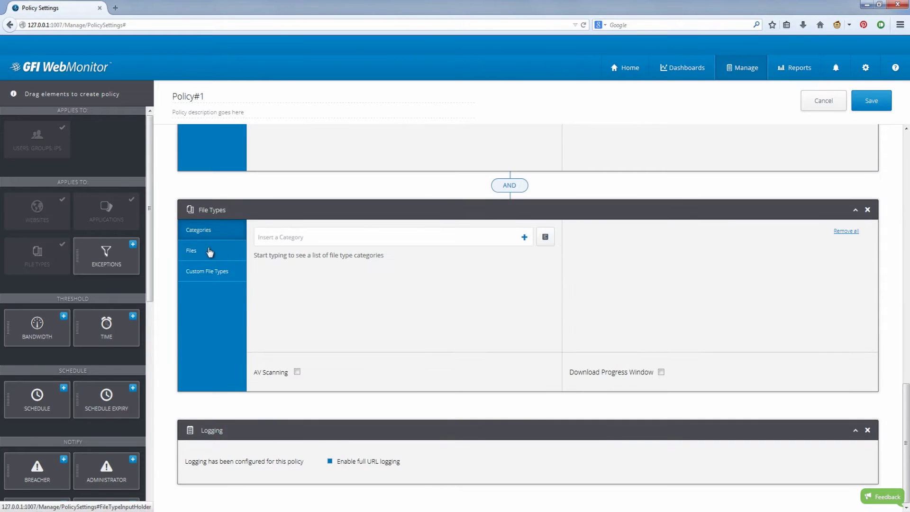
pyautogui.click(545, 236)
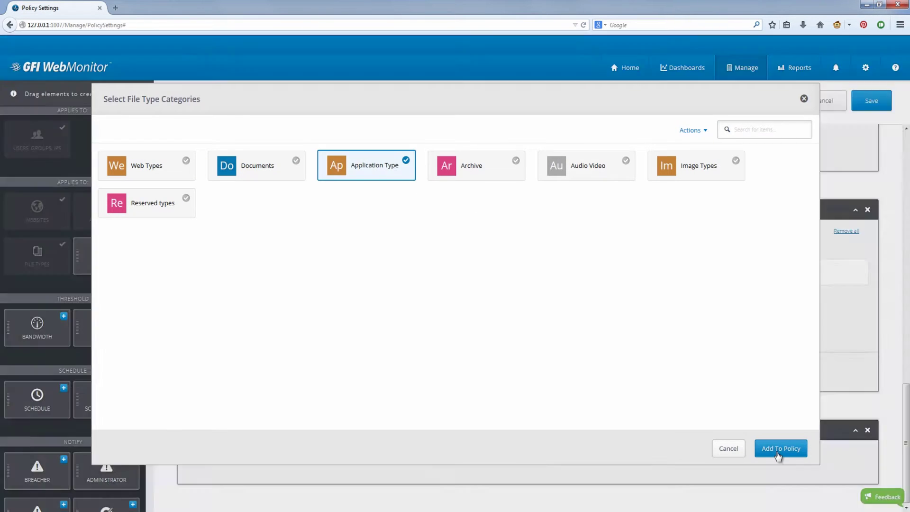
pyautogui.click(779, 448)
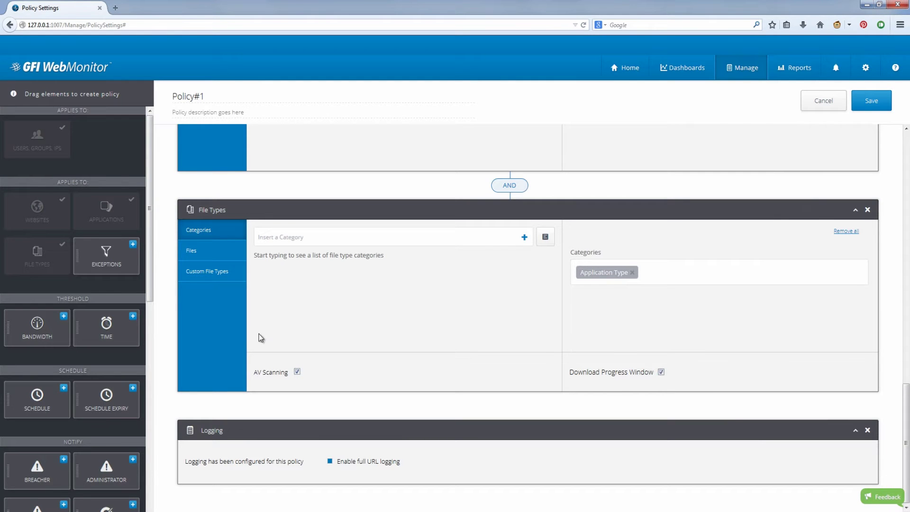
pyautogui.scroll(-3, 58, 266)
pyautogui.moveTo(58, 266); pyautogui.dragTo(289, 408)
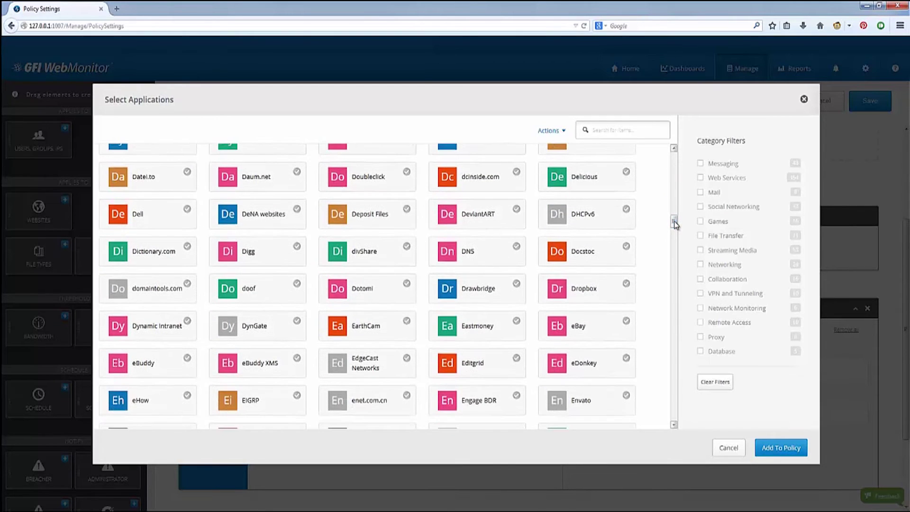
# Filter the application list by Messaging, Mail, Games and Collaboration categories in turn
pyautogui.click(717, 166)
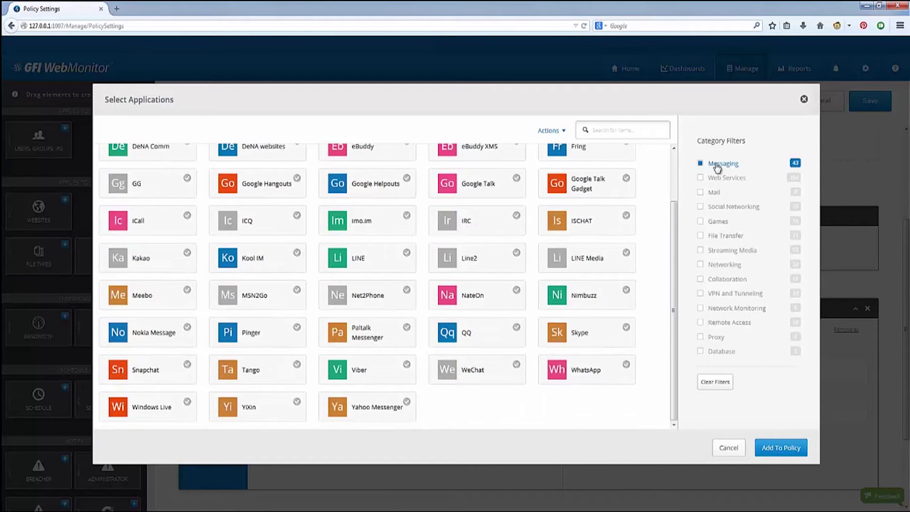
pyautogui.click(718, 165)
pyautogui.click(714, 193)
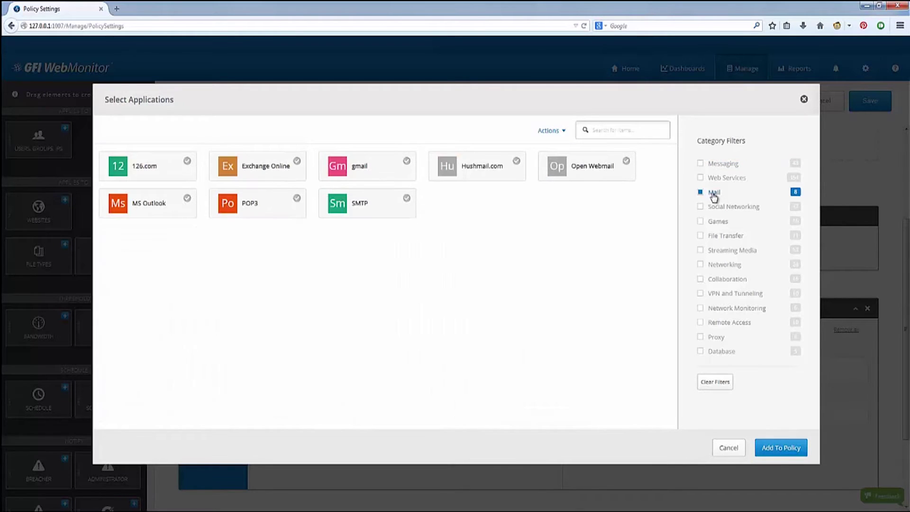
pyautogui.click(713, 222)
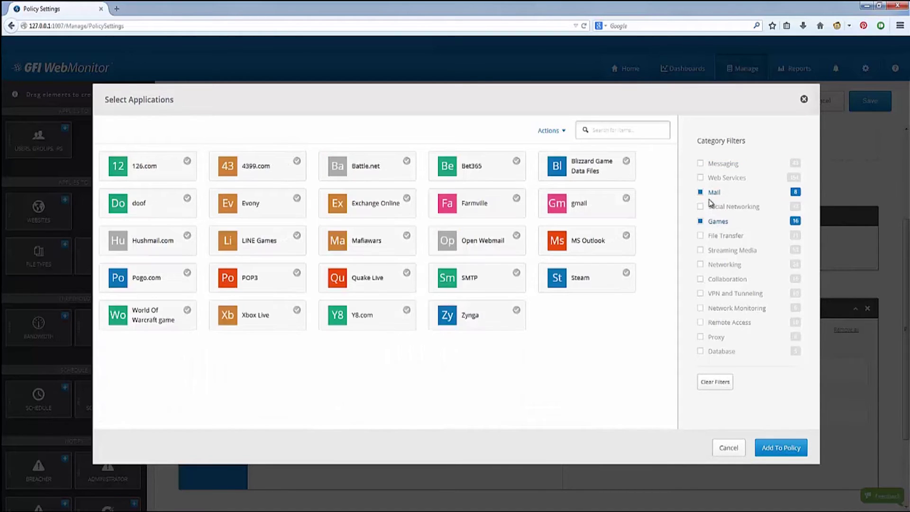
pyautogui.click(713, 197)
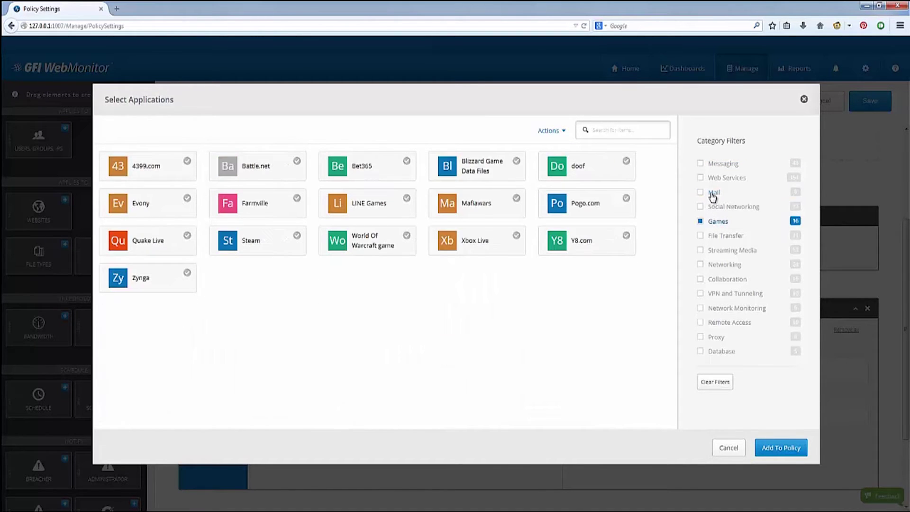
pyautogui.click(711, 281)
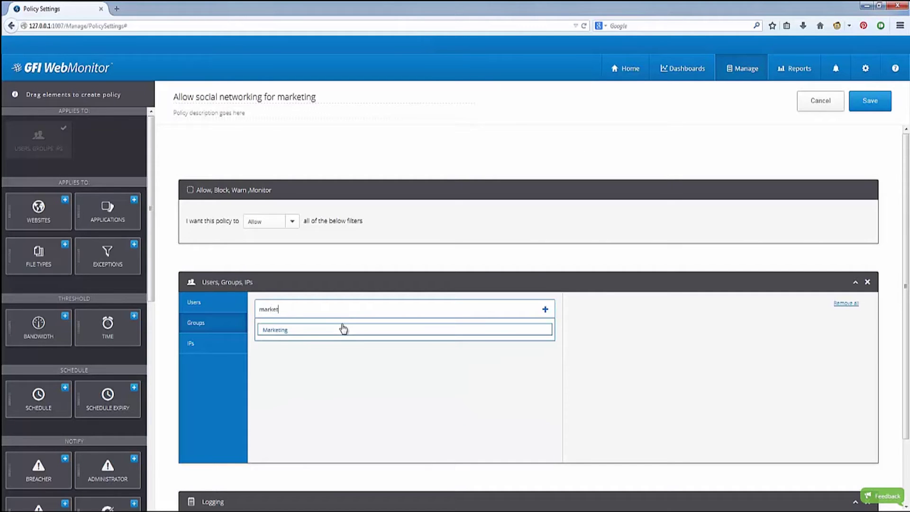
# Apply the social networking policy to the Marketing group and begin a new policy
pyautogui.click(342, 328)
pyautogui.scroll(-3, 337, 258)
pyautogui.write('k games for every')
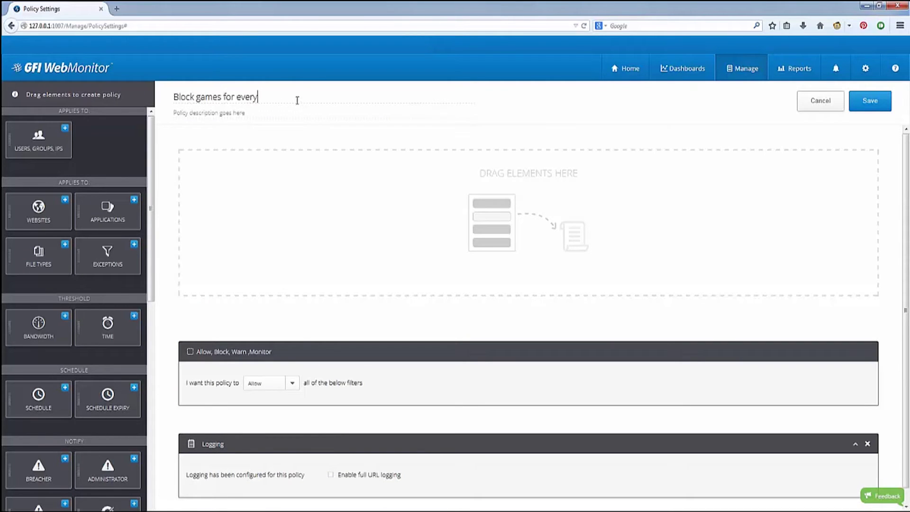
# Add an Applications condition that blocks the Games category
pyautogui.moveTo(97, 222); pyautogui.dragTo(339, 220)
pyautogui.click(292, 149)
pyautogui.click(270, 181)
pyautogui.click(262, 235)
pyautogui.write('ga')
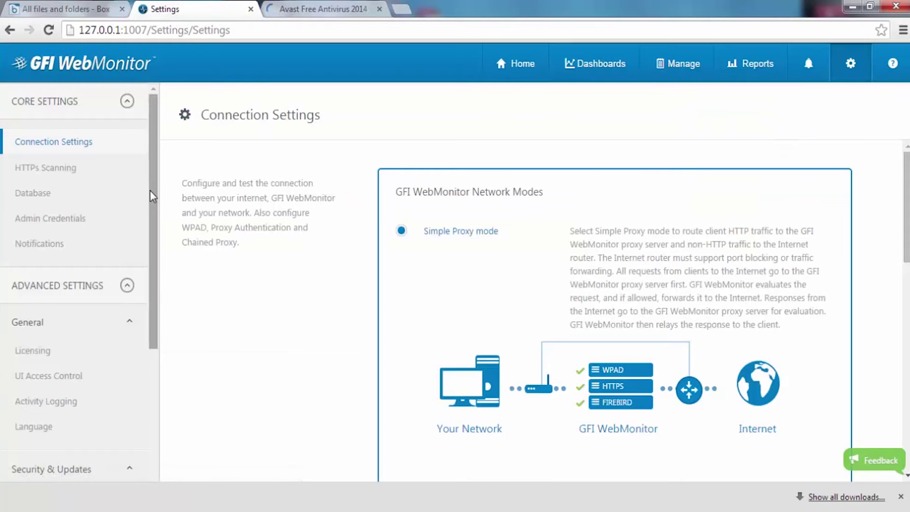
# Review each security engine's update interval under Security Engines, then select WebGrade
pyautogui.moveTo(151, 195); pyautogui.dragTo(154, 327)
pyautogui.click(67, 286)
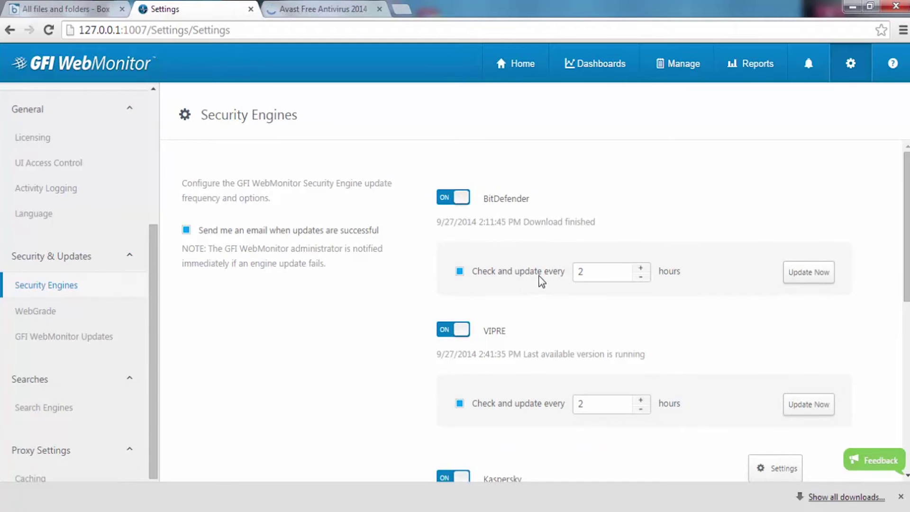
pyautogui.moveTo(906, 232); pyautogui.dragTo(905, 284)
pyautogui.scroll(-4, 884, 322)
pyautogui.scroll(-1, 884, 394)
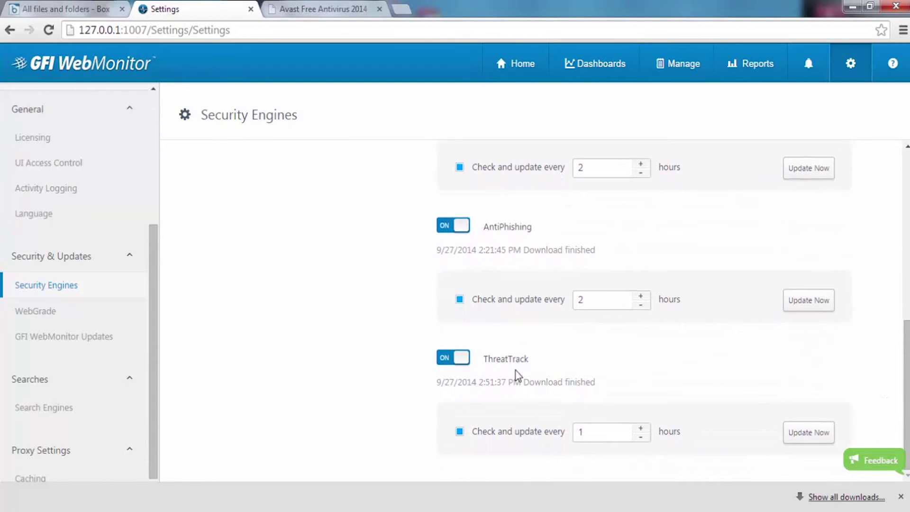
pyautogui.click(41, 316)
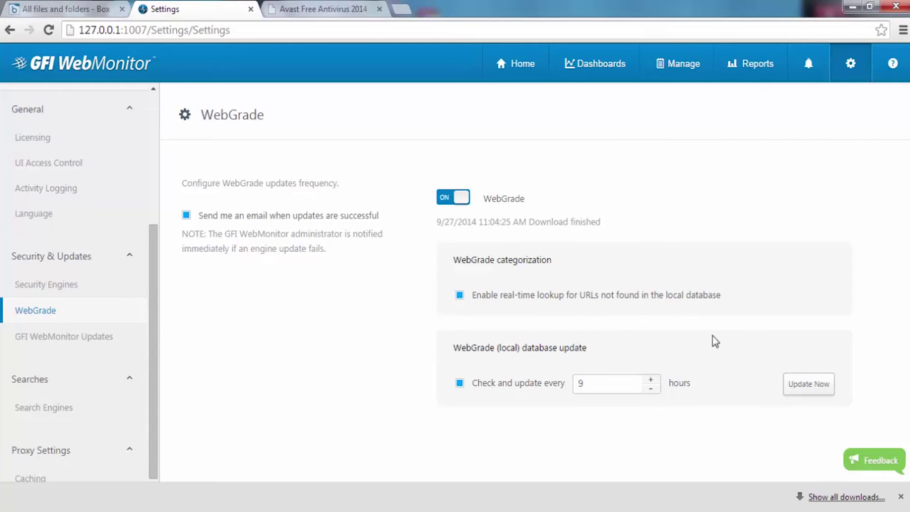
pyautogui.moveTo(154, 290); pyautogui.dragTo(158, 161)
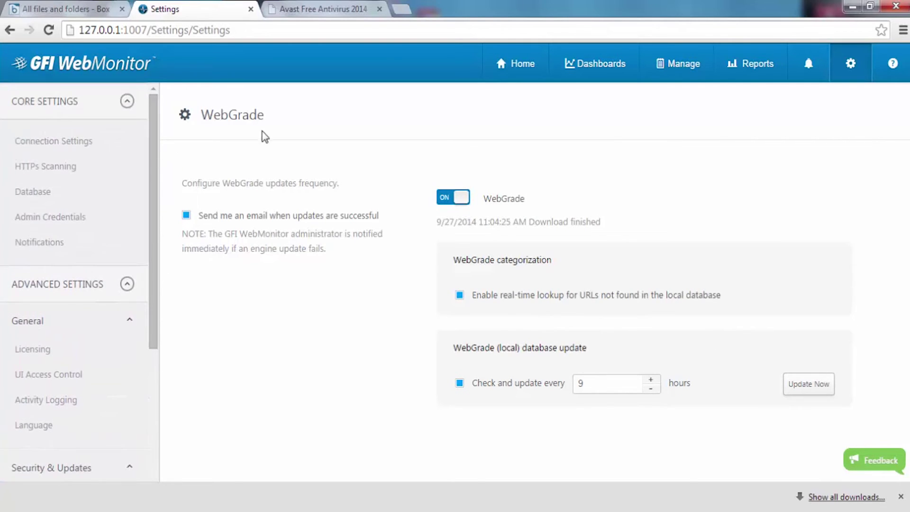
# Go to Manage > Policies and add a new policy
pyautogui.moveTo(649, 70)
pyautogui.click(658, 101)
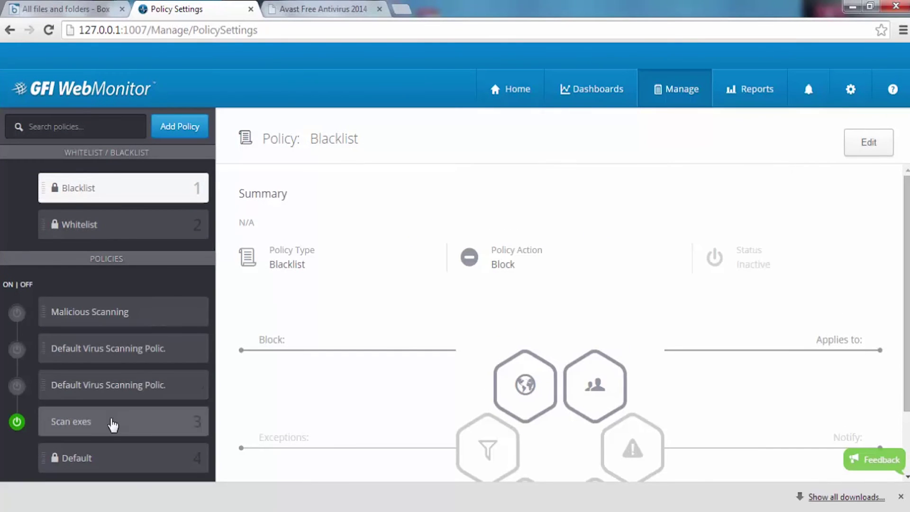
pyautogui.click(195, 135)
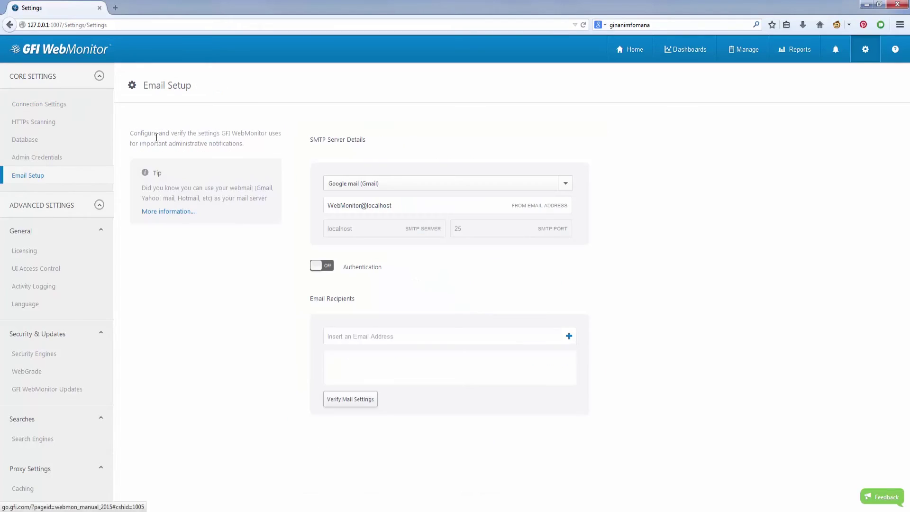
# Read the help table on webmail SMTP settings, close the help, and scroll the policy element palette
pyautogui.click(186, 214)
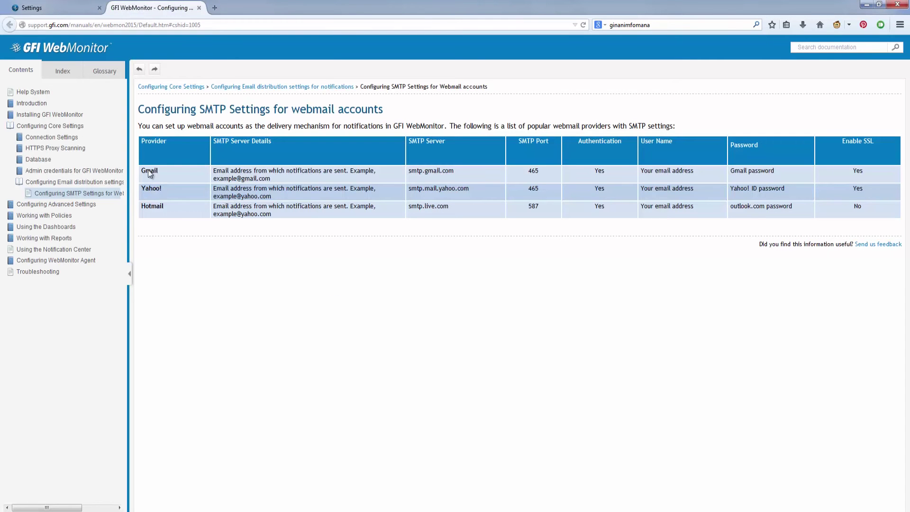
pyautogui.moveTo(146, 175); pyautogui.dragTo(384, 218)
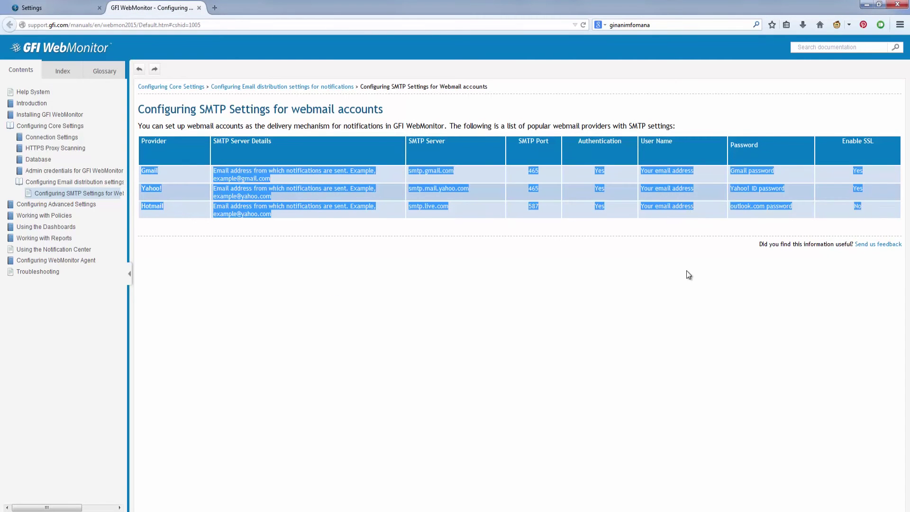
pyautogui.hotkey('ctrl', 'w')
pyautogui.scroll(-5, 62, 238)
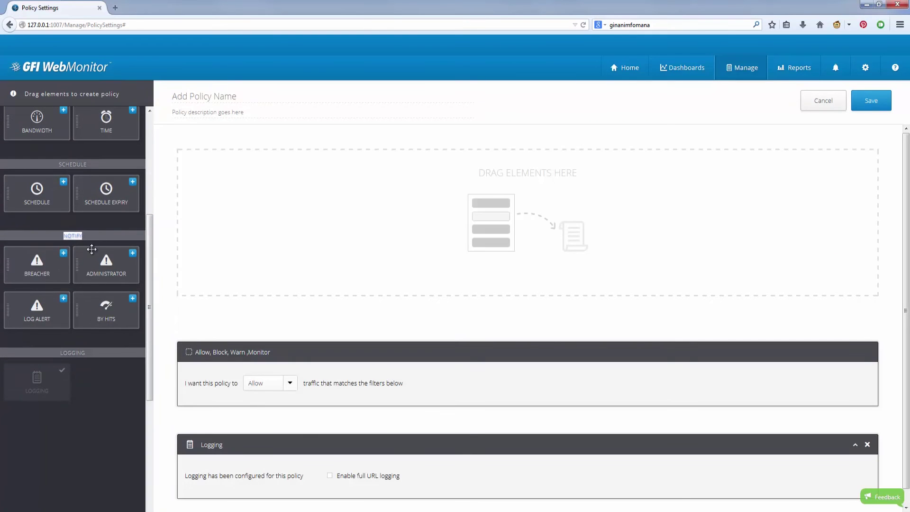
# Add Breacher and Administrator notifications to the policy and enter an administrator email as a recipient
pyautogui.moveTo(39, 271); pyautogui.dragTo(250, 185)
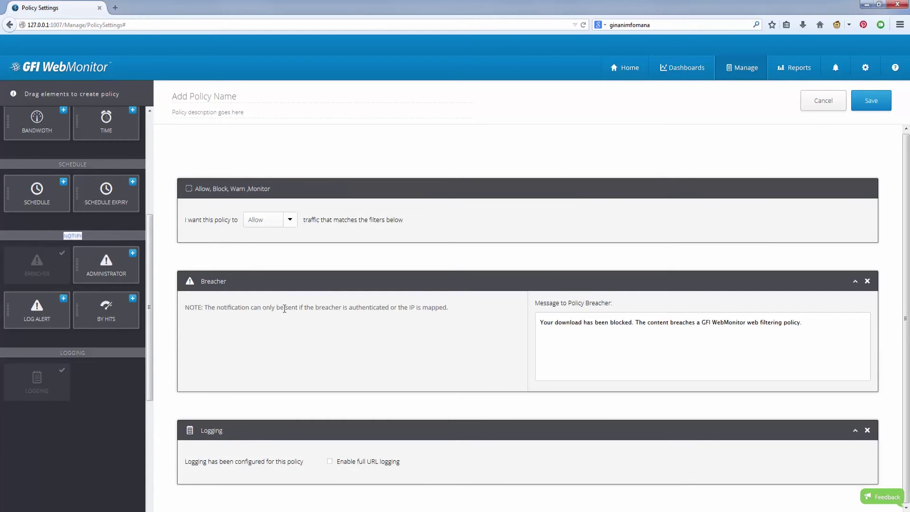
pyautogui.moveTo(541, 323); pyautogui.dragTo(808, 319)
pyautogui.moveTo(101, 272); pyautogui.dragTo(250, 274)
pyautogui.click(229, 239)
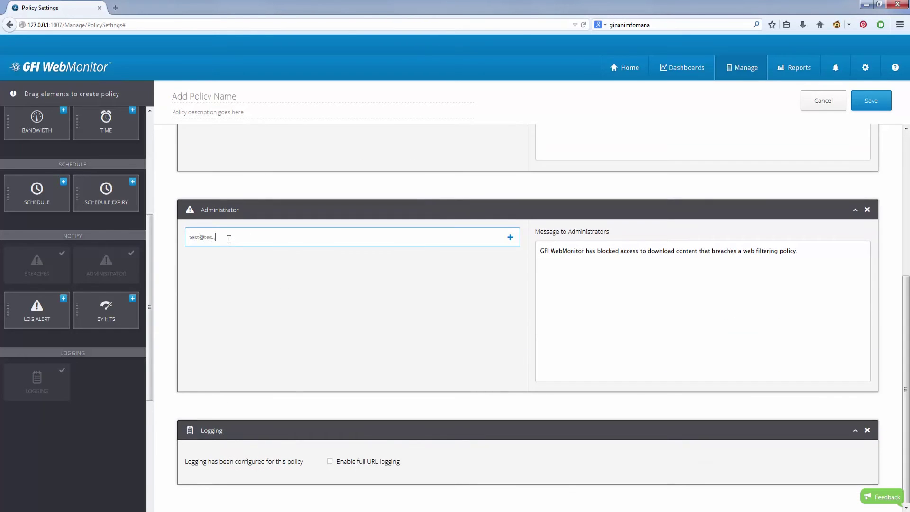
pyautogui.click(500, 238)
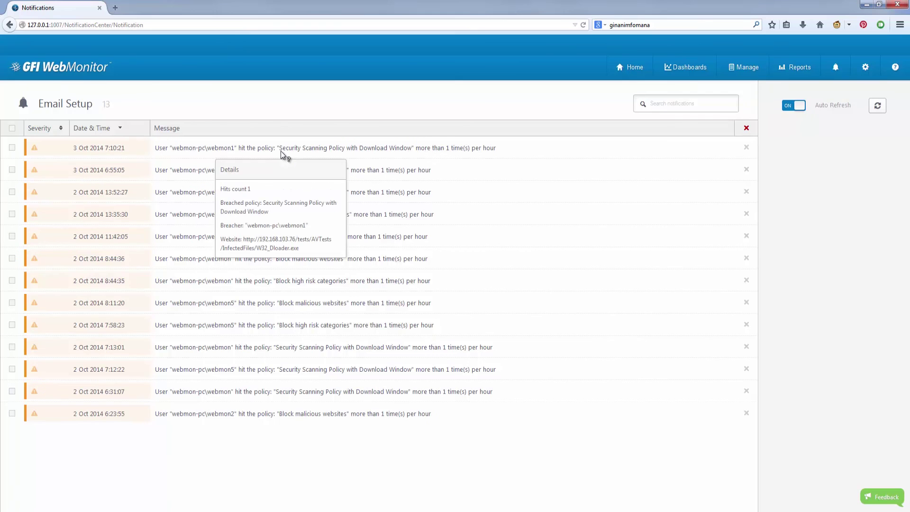
# Check the Details popups of individual policy-breach alerts, then open the settings gear menu
pyautogui.moveTo(384, 353)
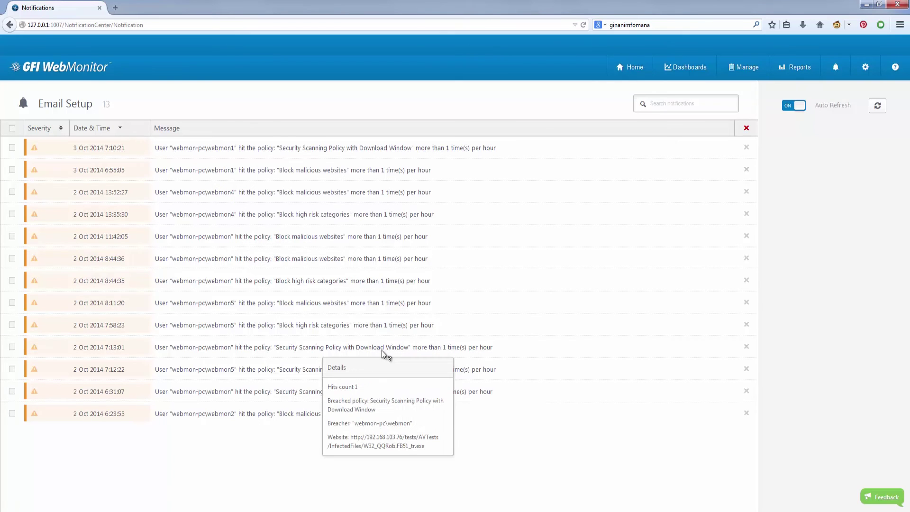
pyautogui.moveTo(290, 266)
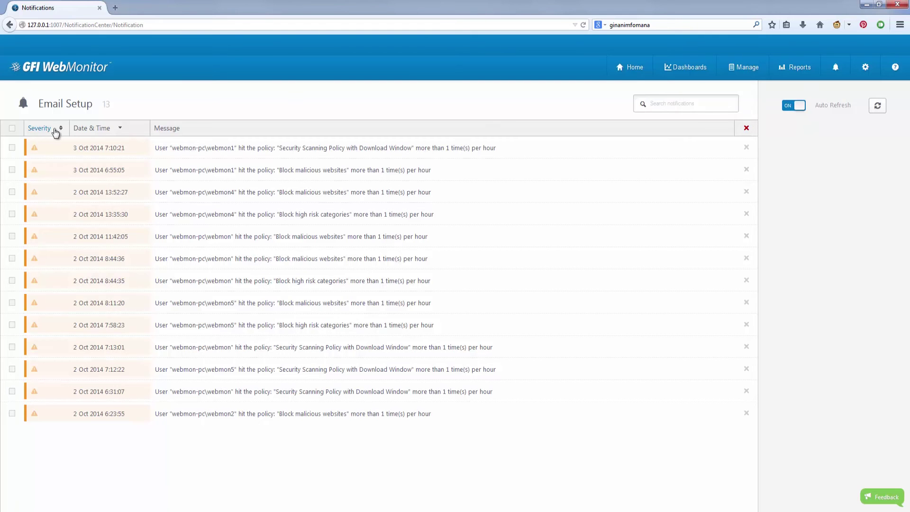
pyautogui.click(871, 72)
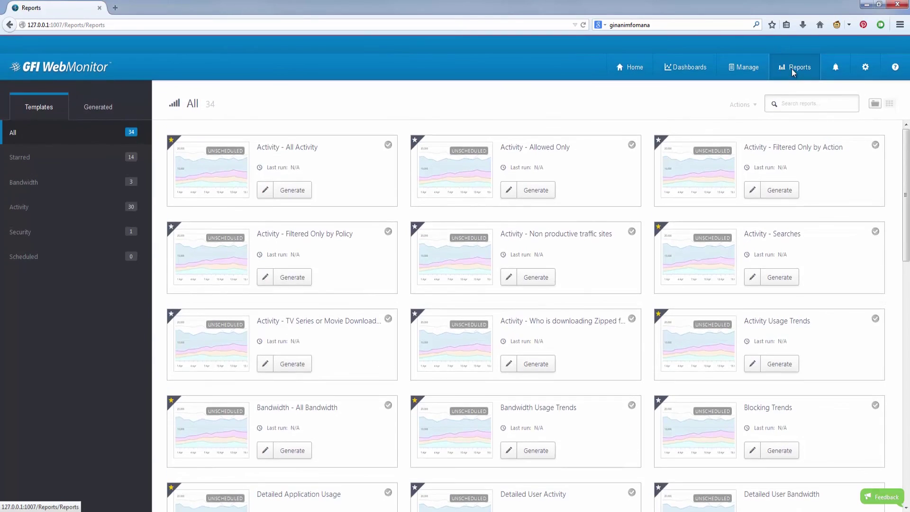
# Scroll through the generated security report, highlighting the top virus name in its summary
pyautogui.moveTo(906, 161); pyautogui.dragTo(899, 236)
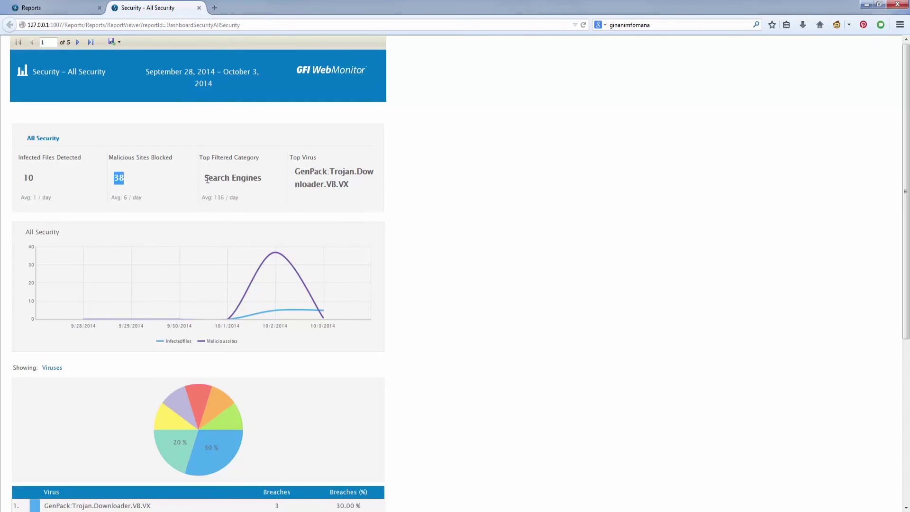
pyautogui.moveTo(296, 171); pyautogui.dragTo(349, 185)
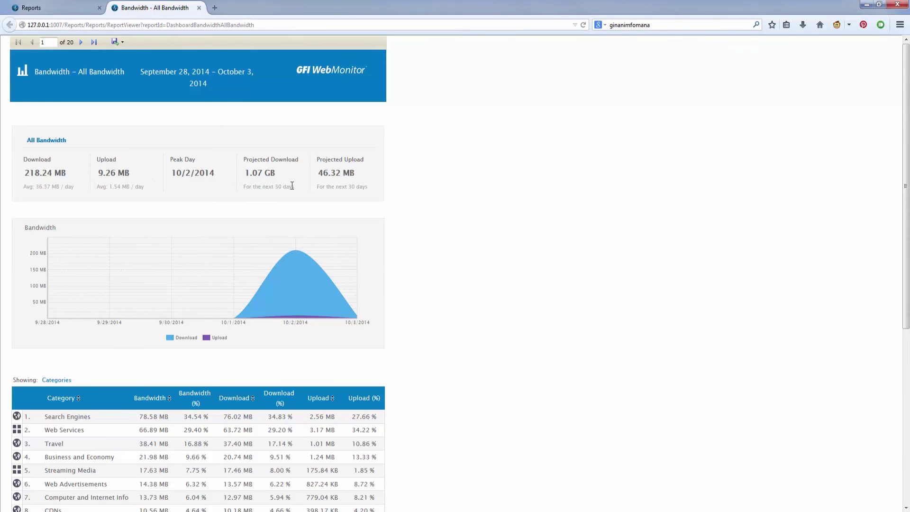
pyautogui.scroll(-4, 443, 205)
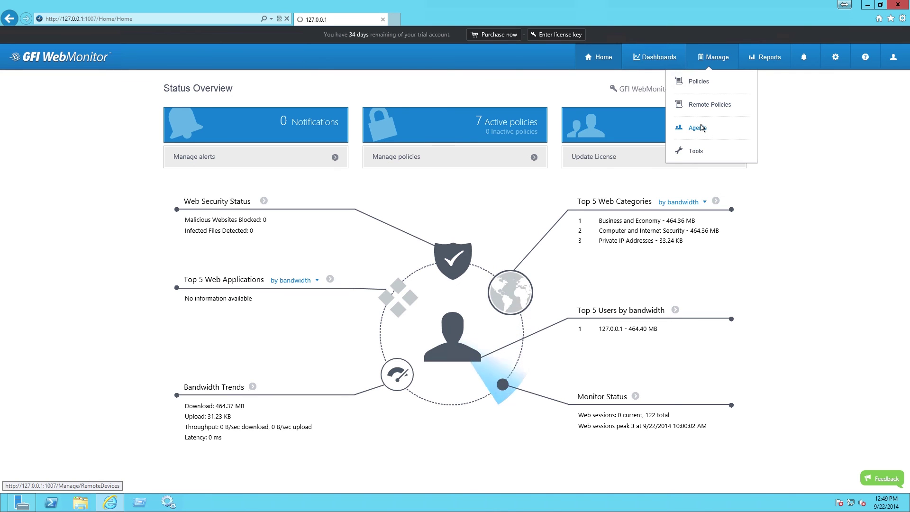
# Open Manage > Agents to show the 32-bit and 64-bit agent downloads
pyautogui.click(701, 128)
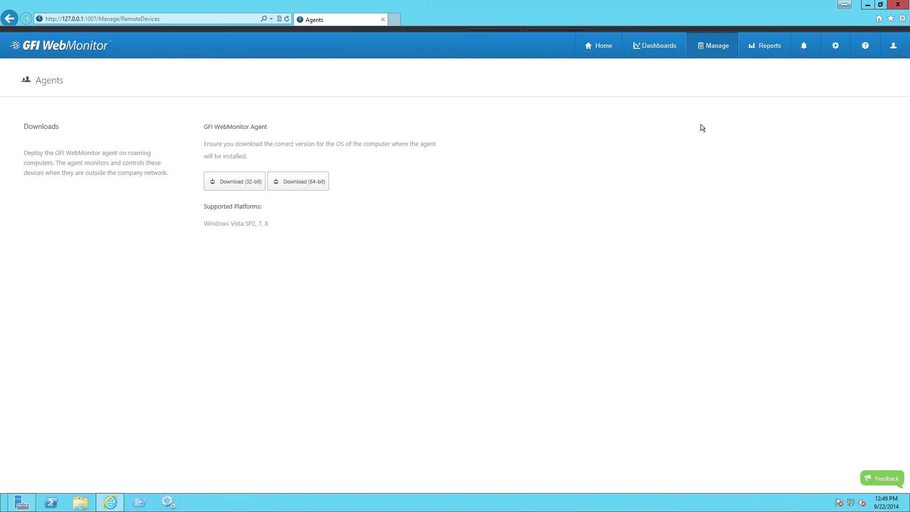